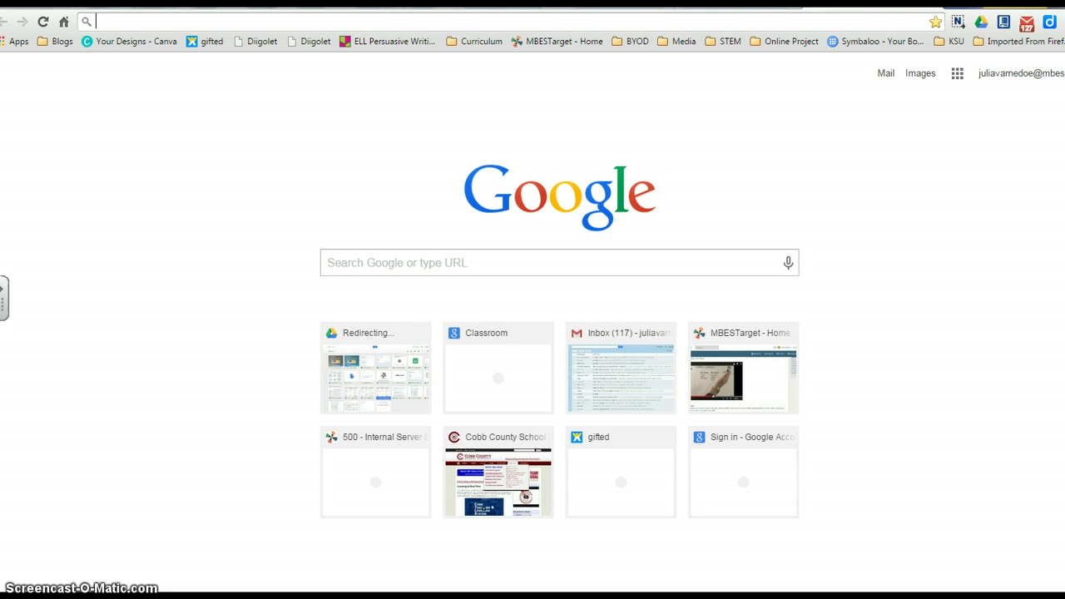
{"action": "type", "text": "www"}
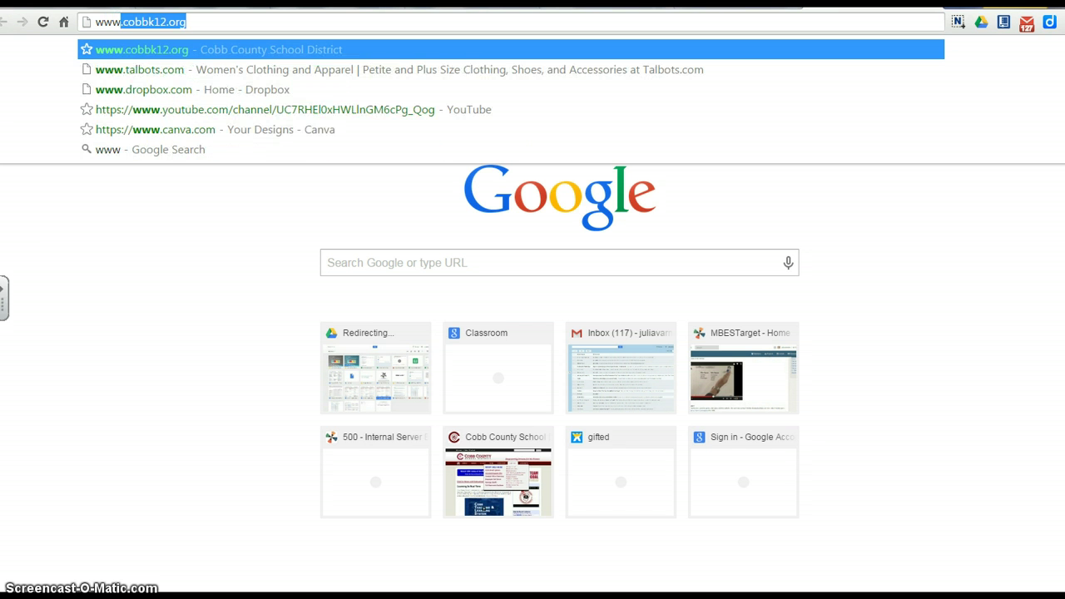
{"action": "type", "text": "."}
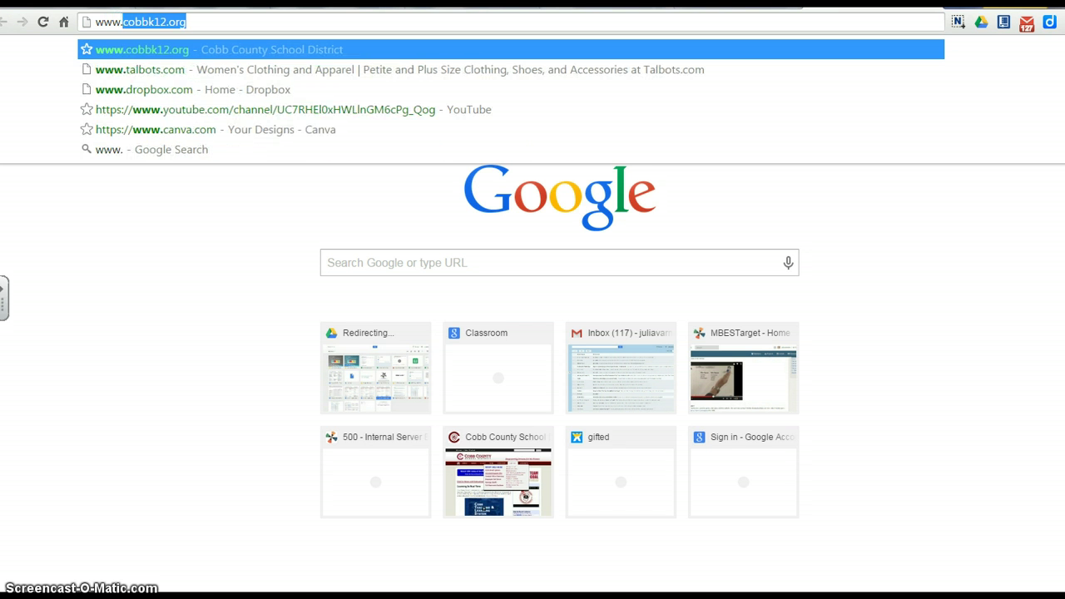
{"action": "type", "text": "p"}
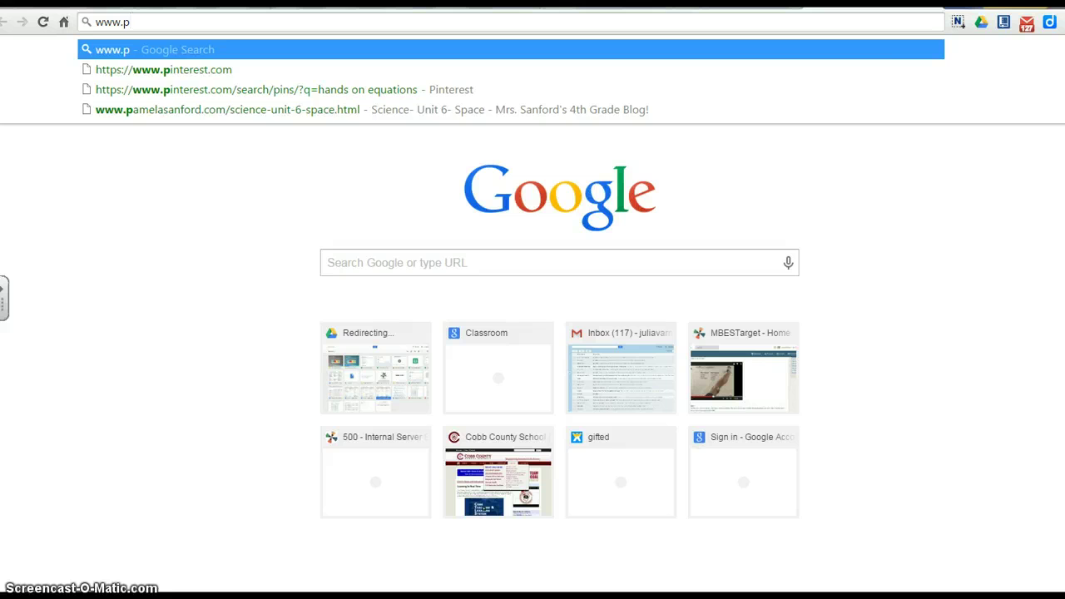
{"action": "type", "text": "ikto"}
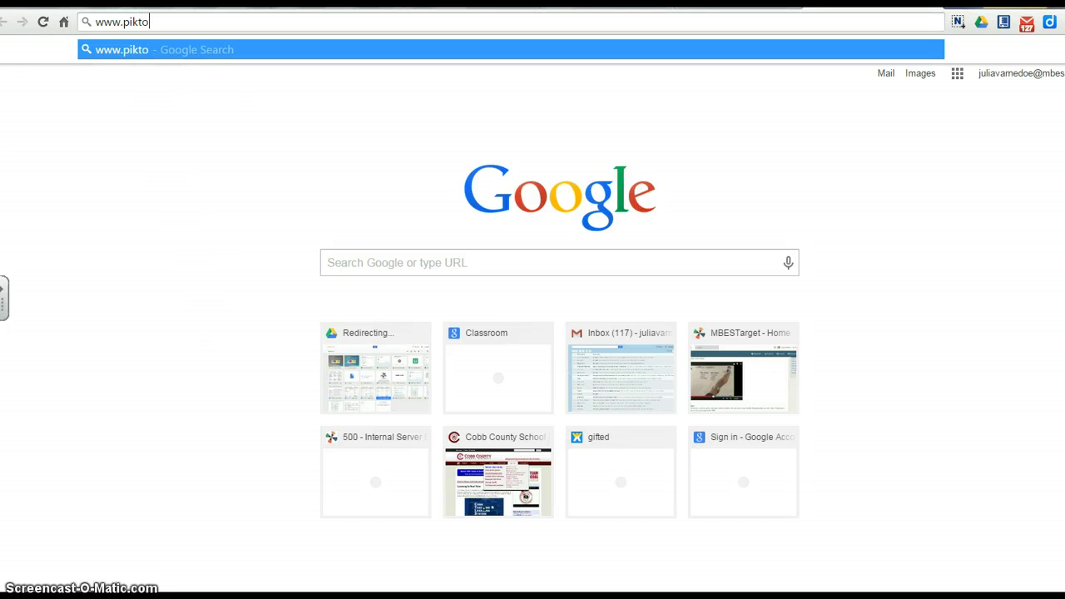
{"action": "type", "text": "chart.com"}
{"action": "key", "text": "Return"}
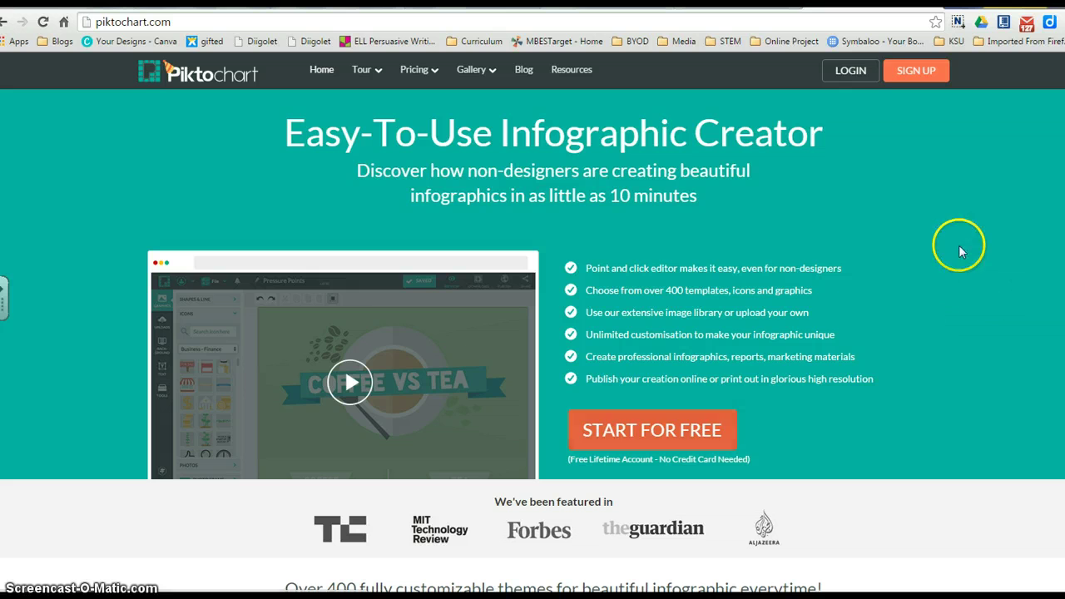
Log in to Piktochart and scroll through the Free Themes and Pro Themes templates.
{"action": "left_click", "coordinate": [848, 71]}
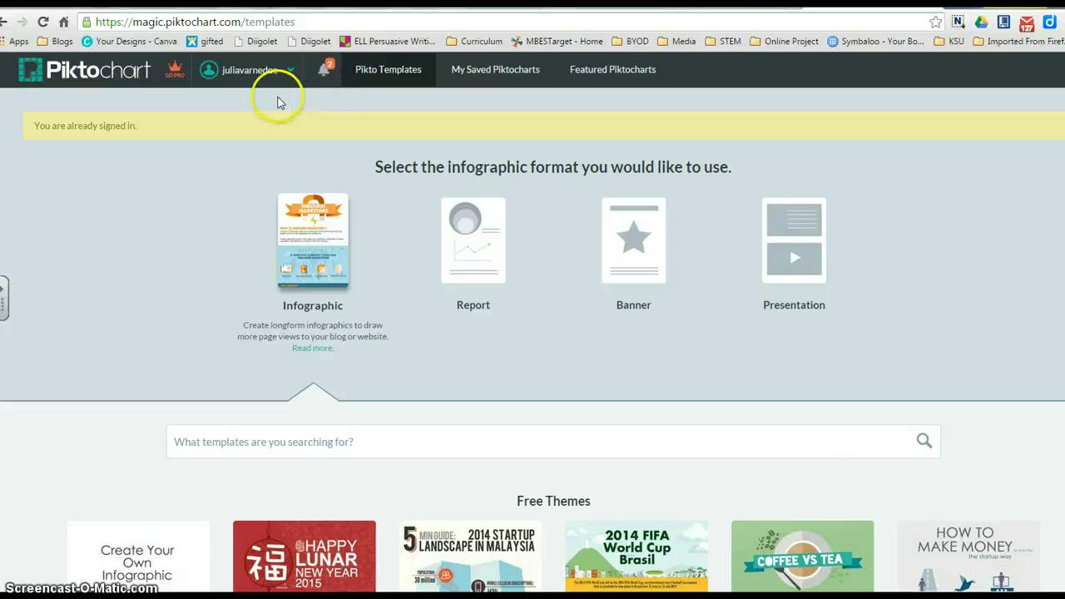
{"action": "left_click", "coordinate": [262, 77]}
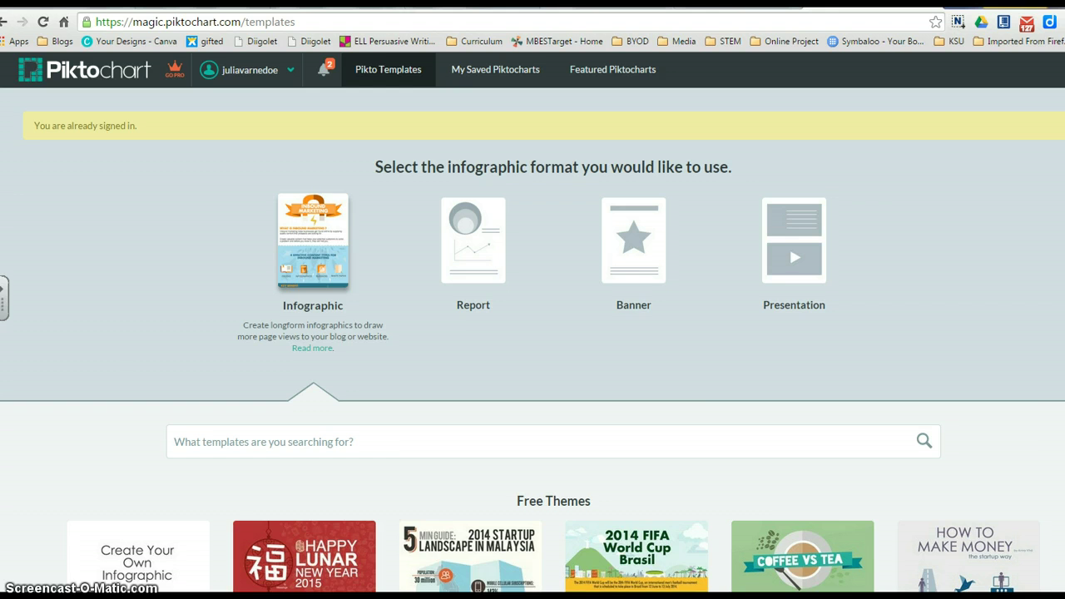
{"action": "scroll", "coordinate": [532, 333], "scroll_direction": "down", "scroll_amount": 4}
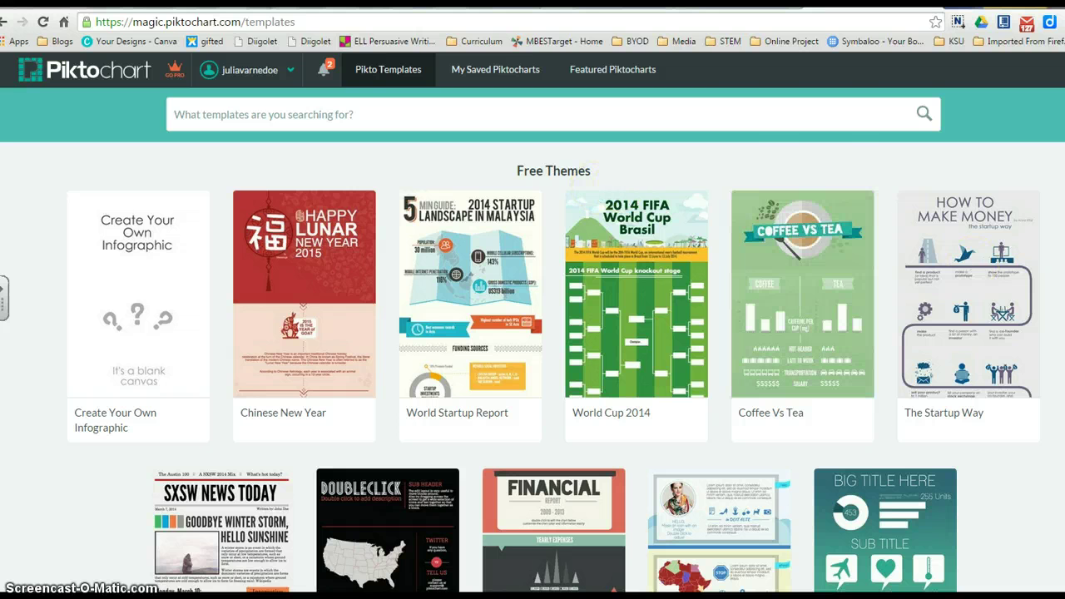
{"action": "scroll", "coordinate": [593, 218], "scroll_direction": "down", "scroll_amount": 6}
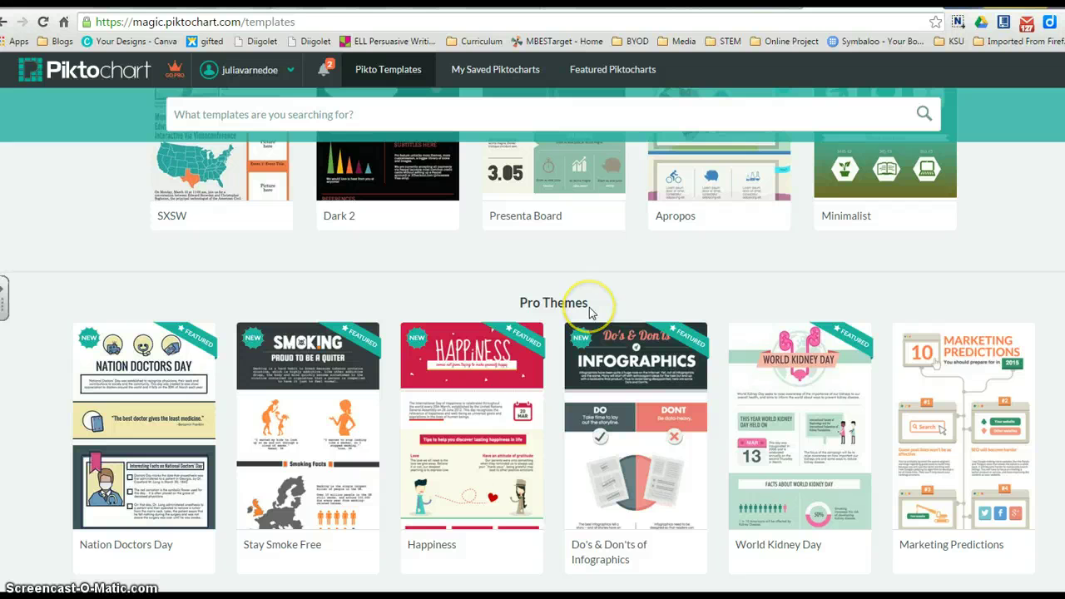
{"action": "mouse_move", "coordinate": [944, 373]}
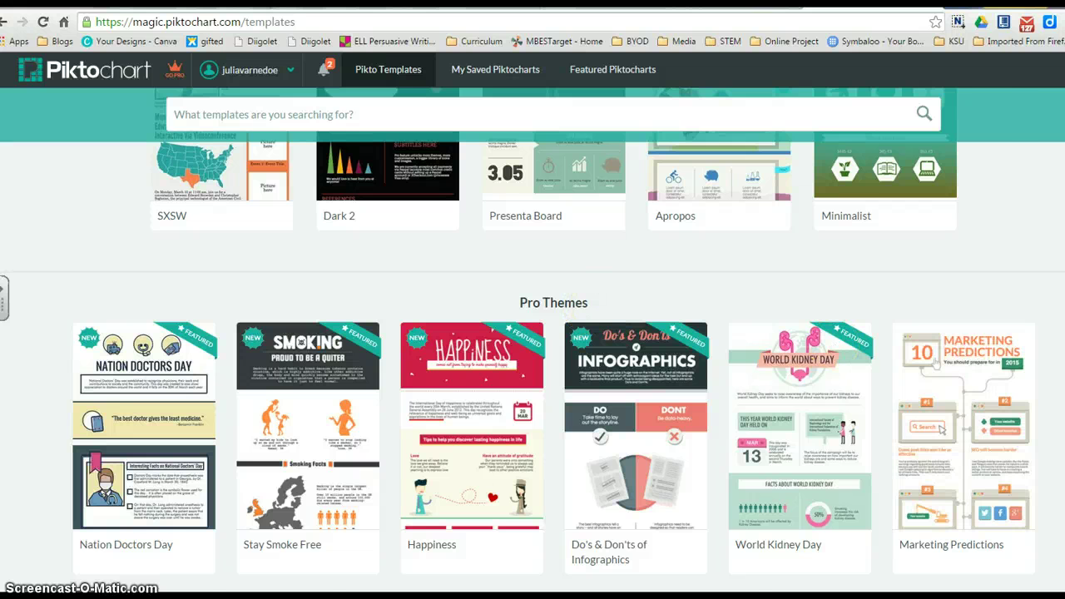
{"action": "scroll", "coordinate": [553, 358], "scroll_direction": "up", "scroll_amount": 5}
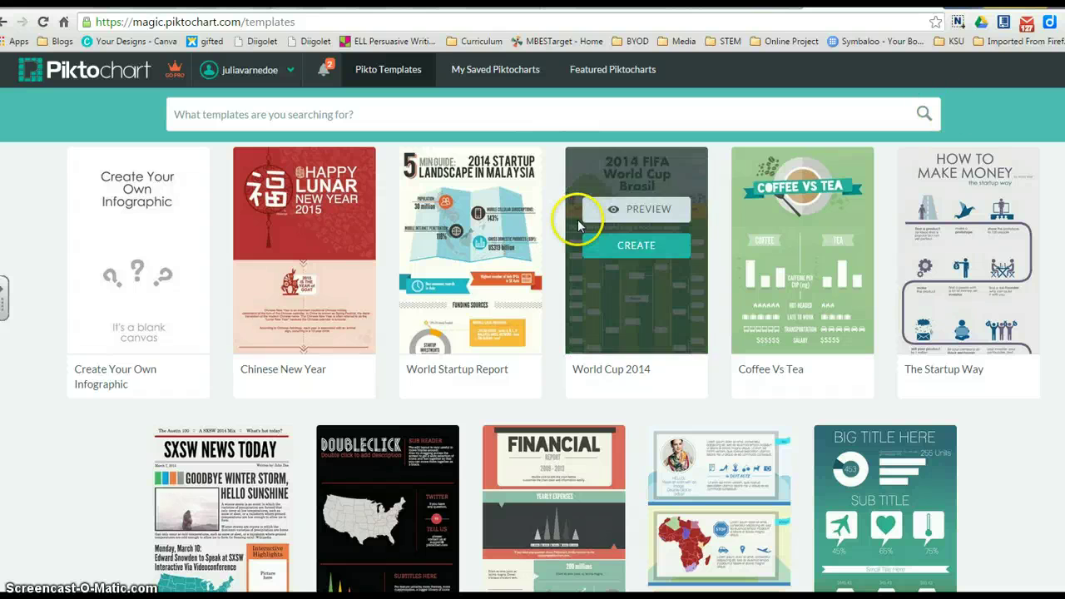
Preview the World Startup Report template, create an infographic from it, and select its title.
{"action": "mouse_move", "coordinate": [455, 233]}
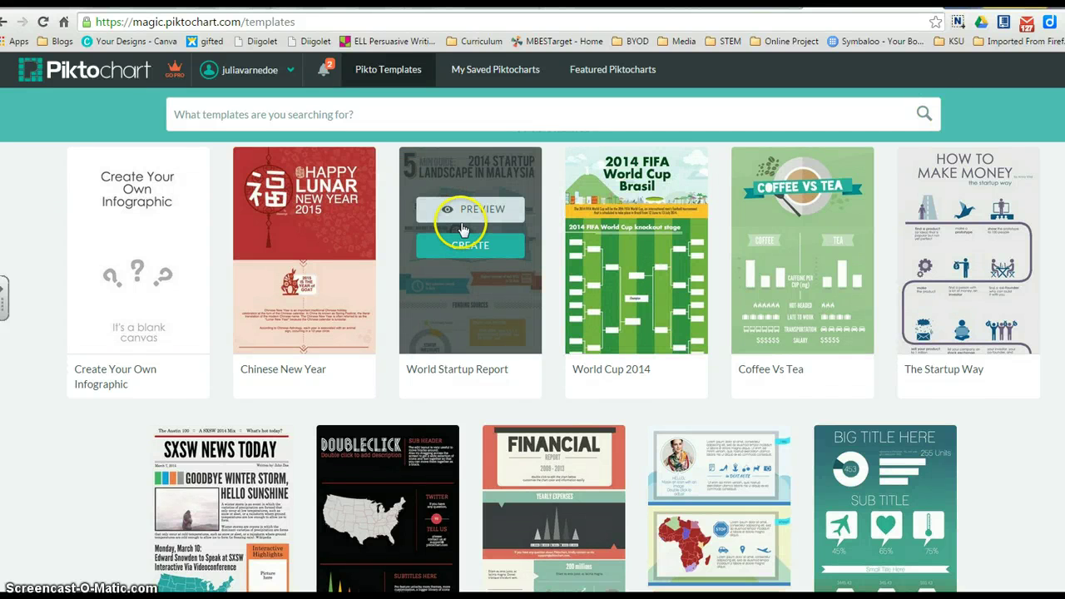
{"action": "left_click", "coordinate": [482, 209]}
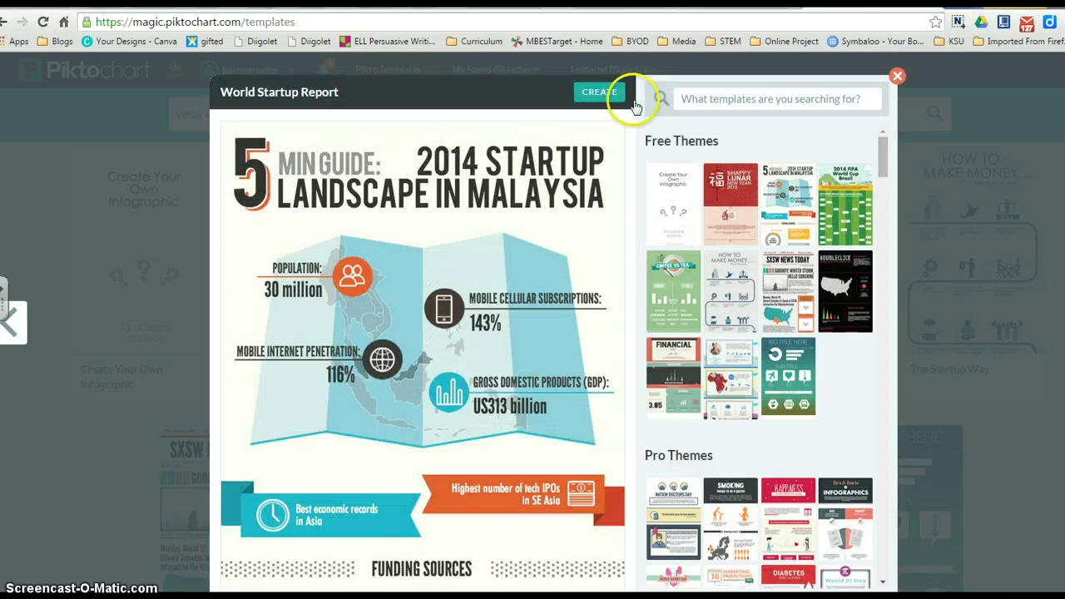
{"action": "left_click", "coordinate": [607, 95]}
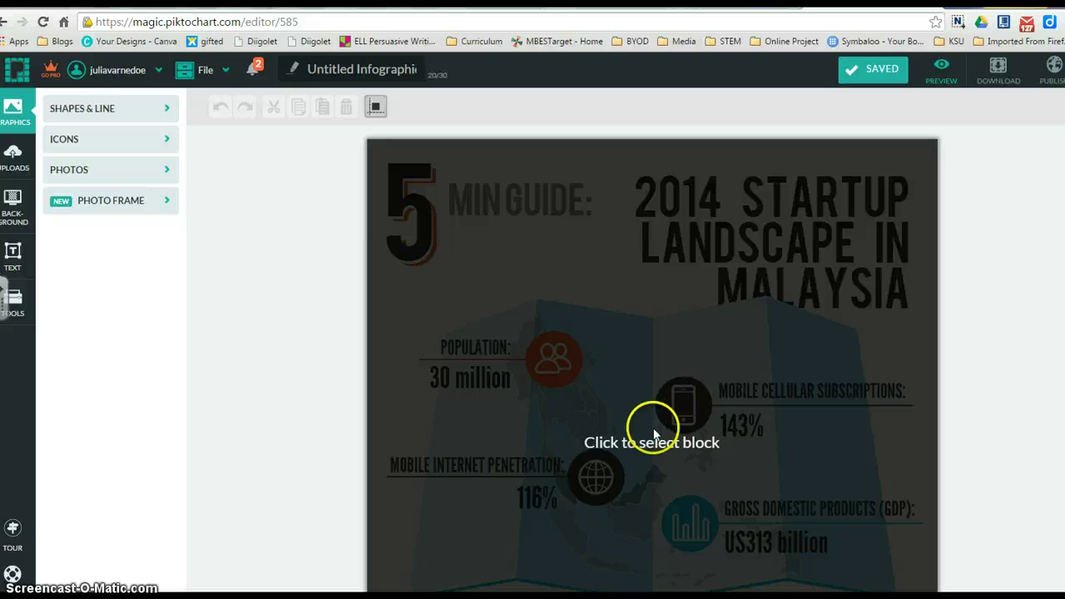
{"action": "left_click", "coordinate": [679, 260]}
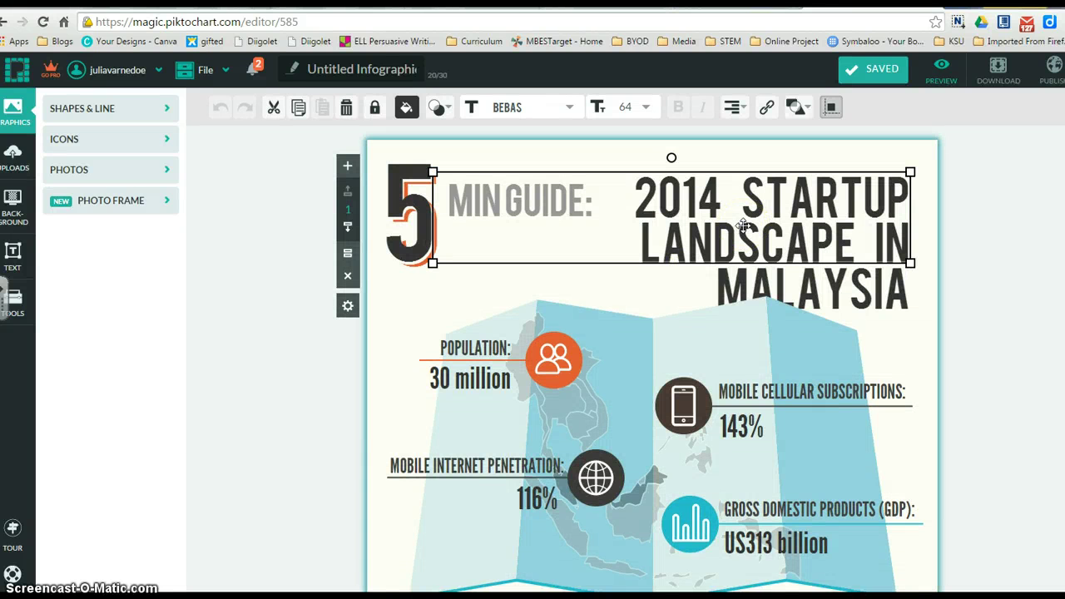
Change the infographic headline to 'TEST PIKTOCHART'.
{"action": "double_click", "coordinate": [896, 238]}
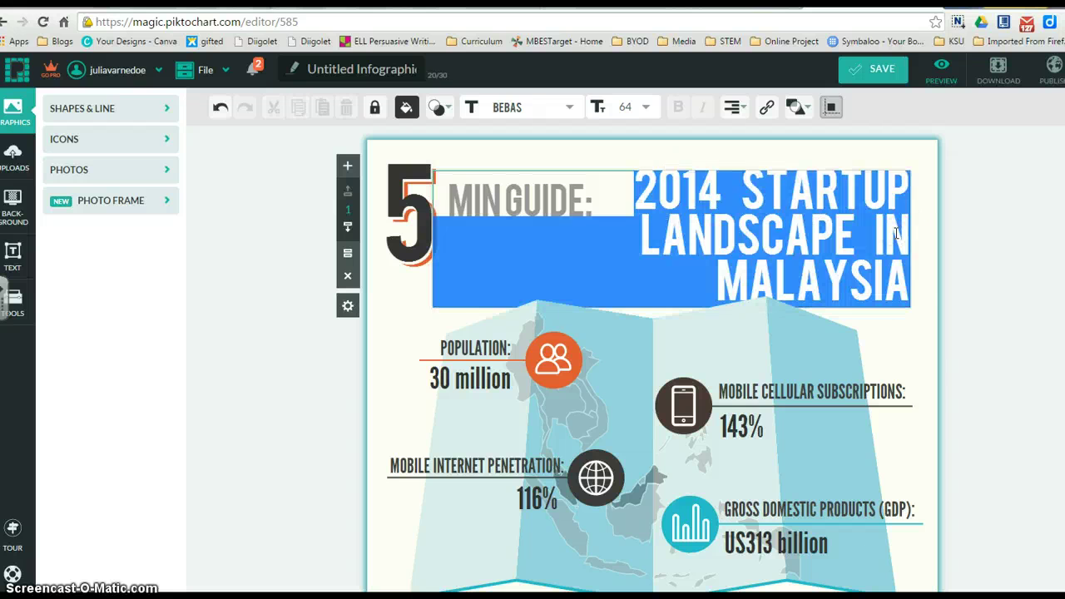
{"action": "type", "text": "TEST"}
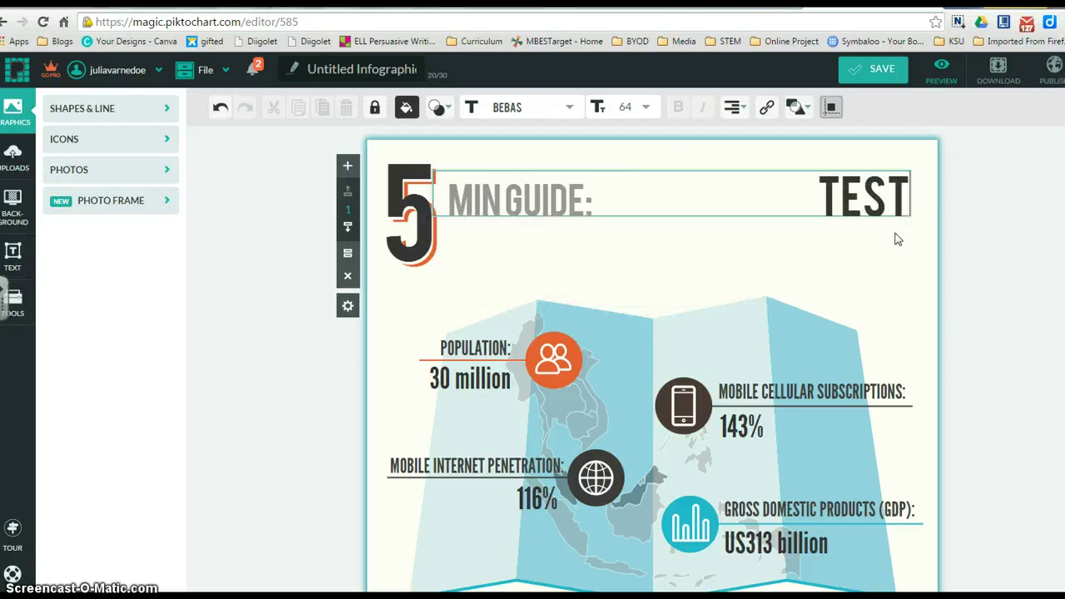
{"action": "type", "text": " PIK"}
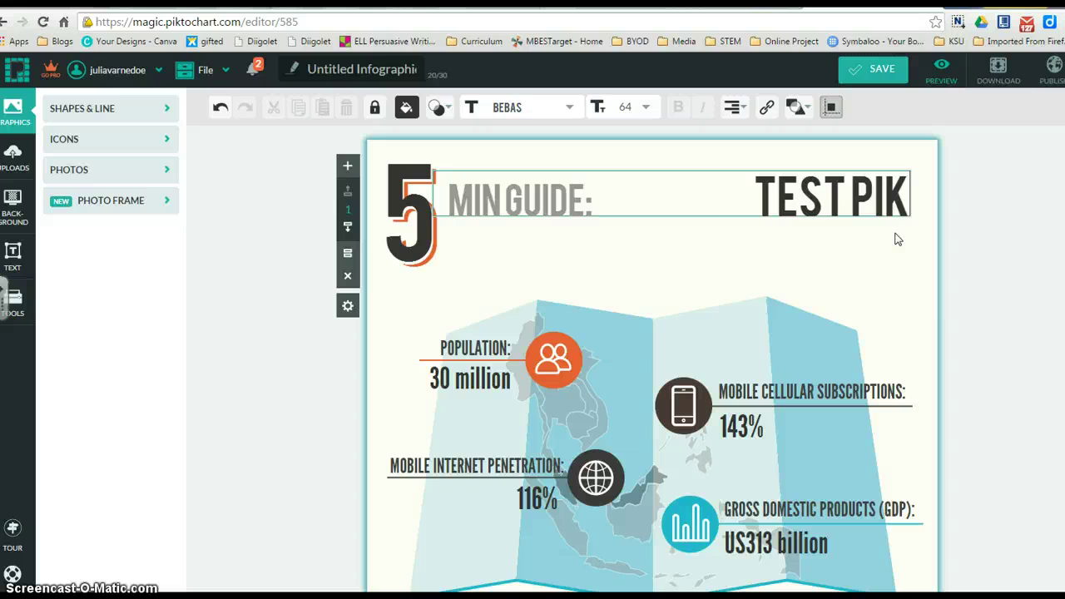
{"action": "type", "text": "TOCH"}
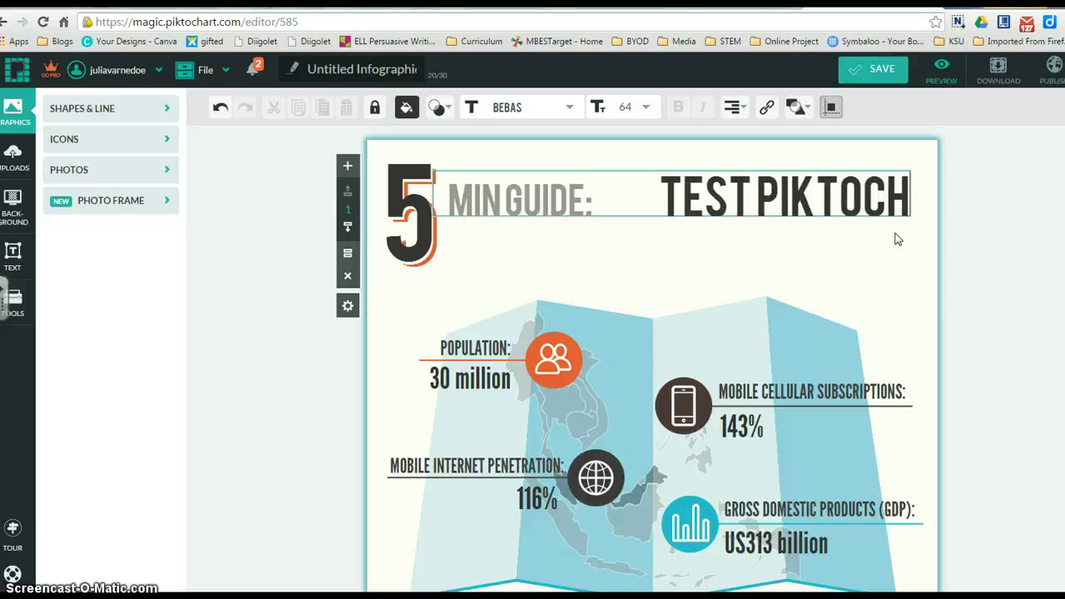
{"action": "type", "text": "ART"}
{"action": "left_click", "coordinate": [842, 232]}
{"action": "left_click", "coordinate": [592, 198]}
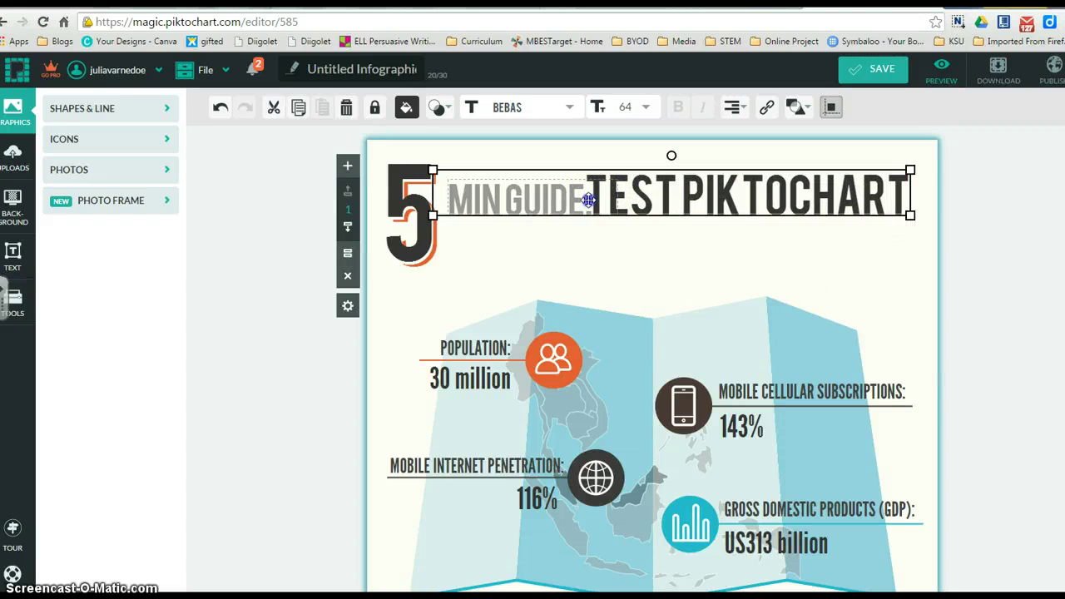
Delete the 'MIN GUIDE:' label text beside the headline.
{"action": "double_click", "coordinate": [588, 199]}
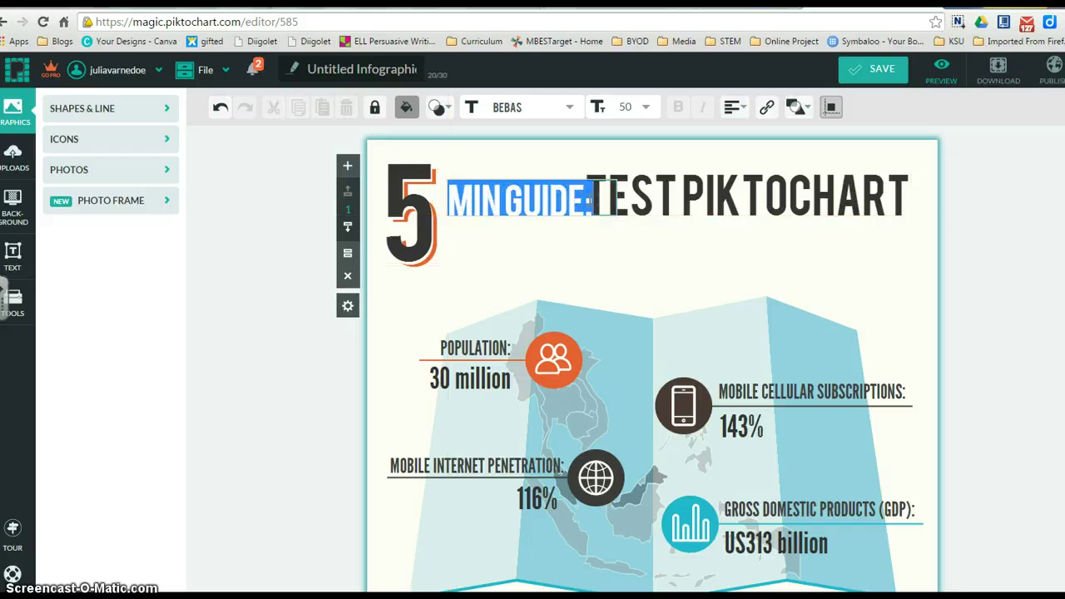
{"action": "key", "text": "BackSpace"}
{"action": "left_click", "coordinate": [637, 273]}
{"action": "left_click", "coordinate": [747, 426]}
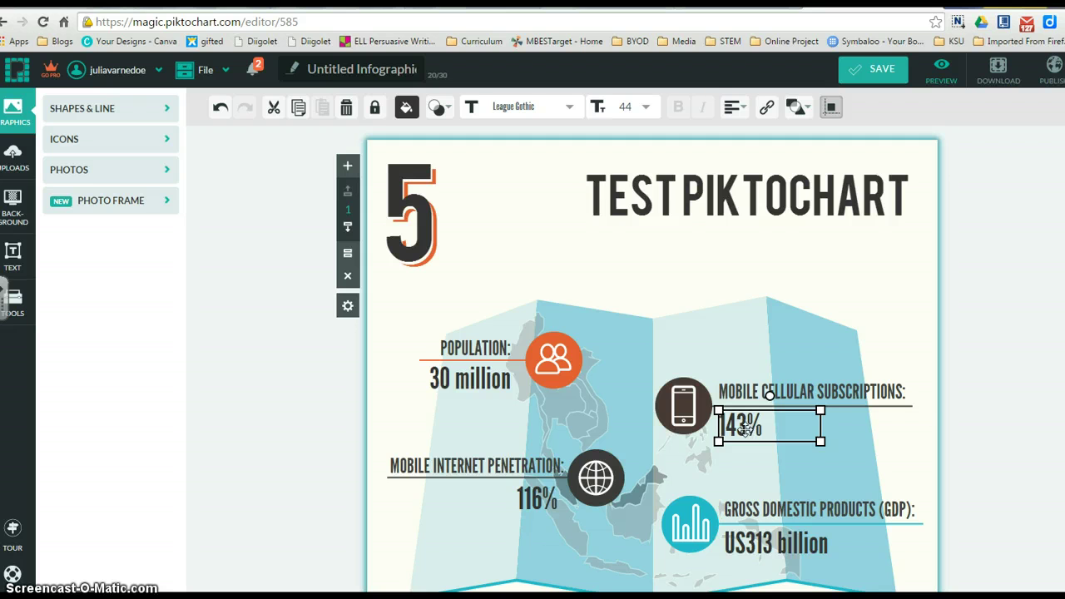
Replace the 143% mobile cellular subscriptions value with 56%.
{"action": "double_click", "coordinate": [748, 428]}
{"action": "type", "text": "56%"}
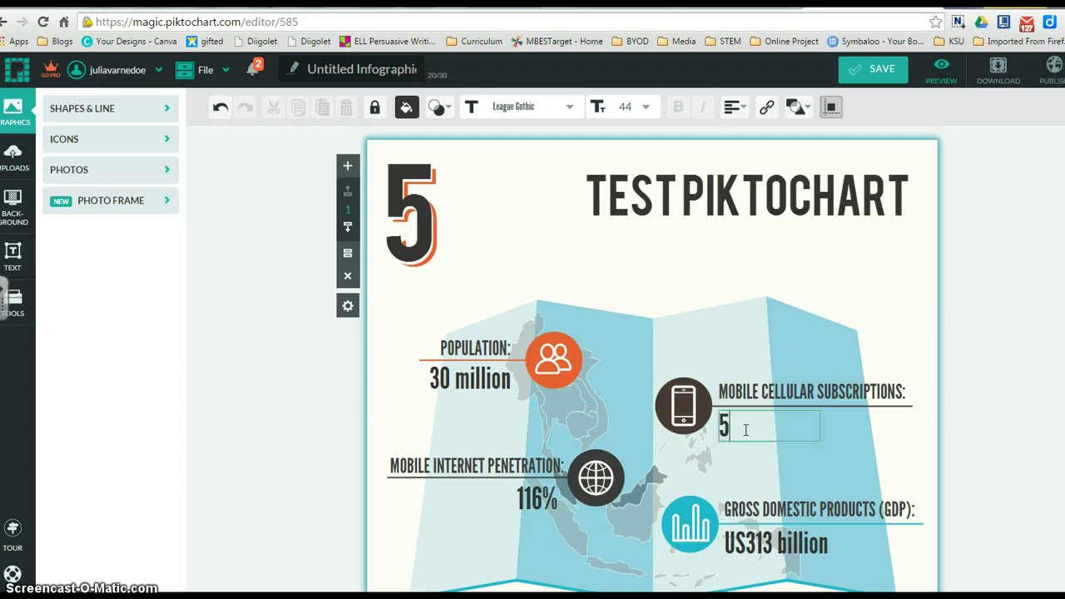
{"action": "left_click", "coordinate": [808, 290]}
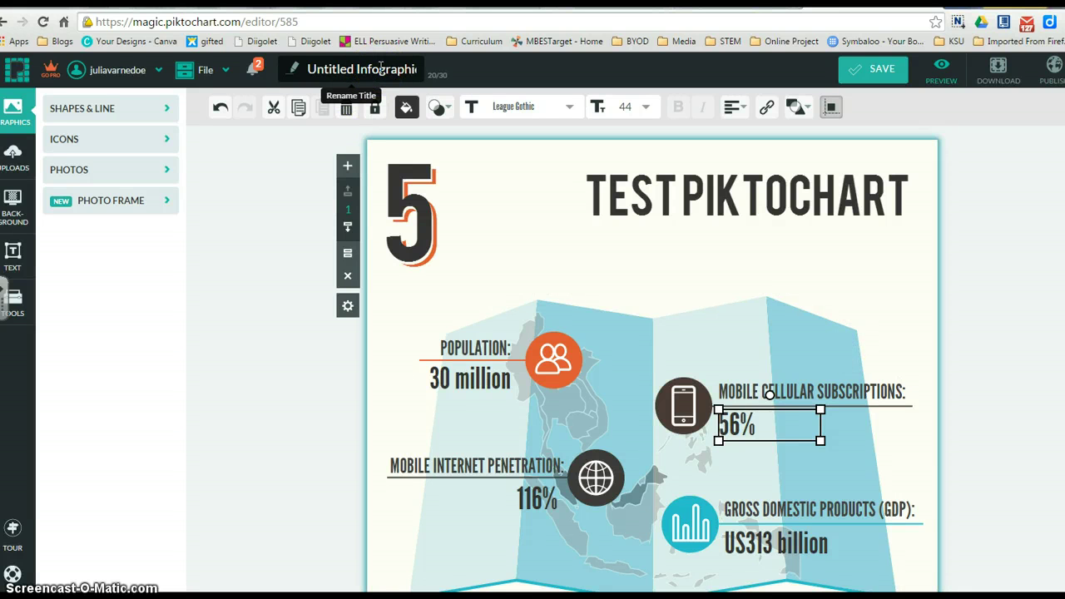
Retitle the infographic 'Test piktochart', correcting the typo, and save it.
{"action": "left_click", "coordinate": [381, 68]}
{"action": "type", "text": "Test p"}
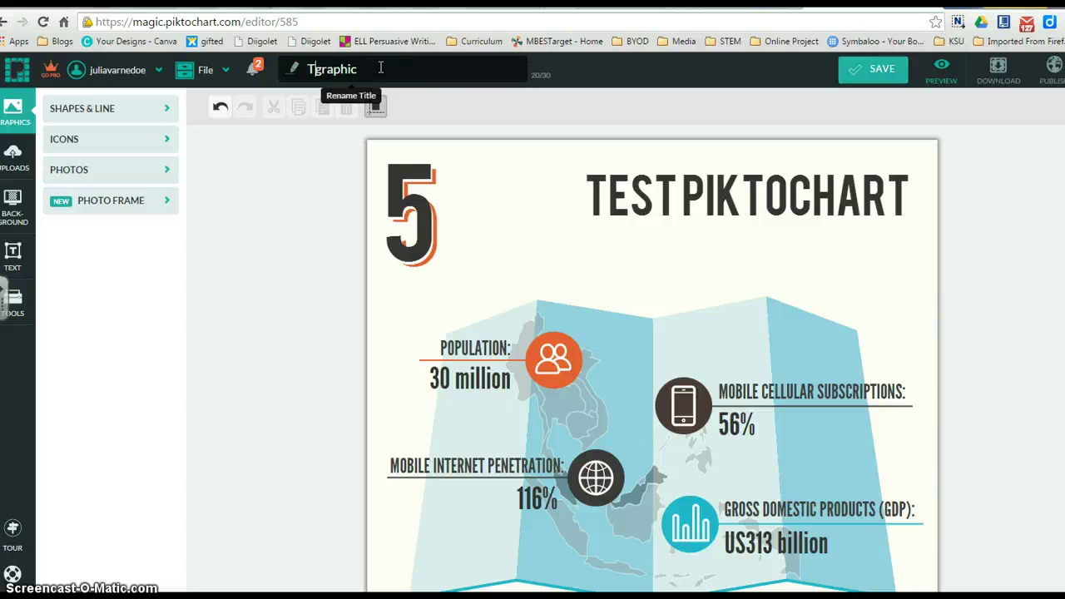
{"action": "type", "text": "i"}
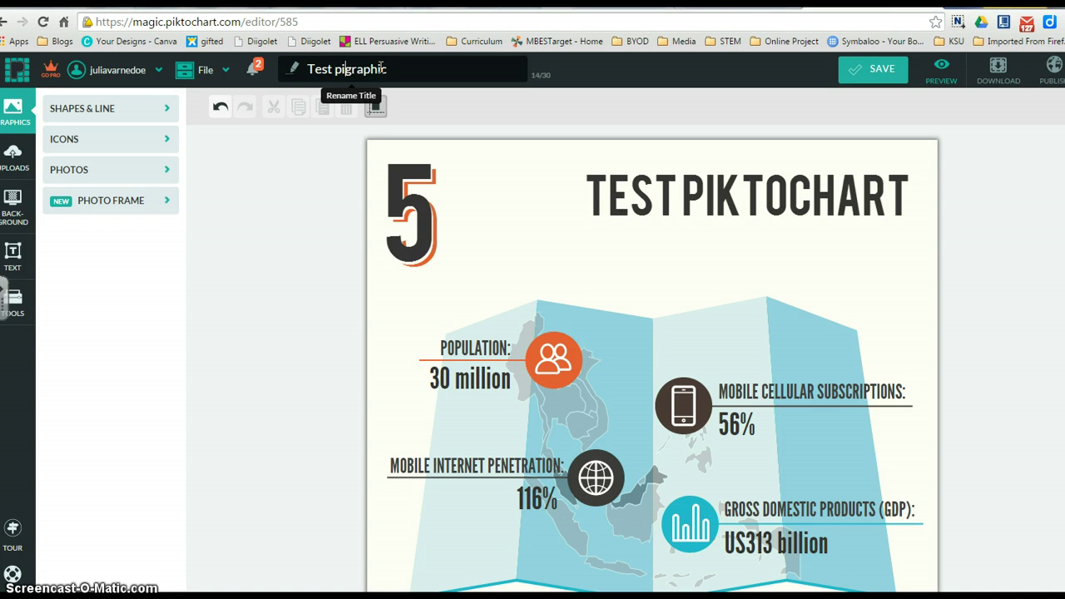
{"action": "type", "text": "ktochgra"}
{"action": "key", "text": "BackSpace"}
{"action": "type", "text": "art"}
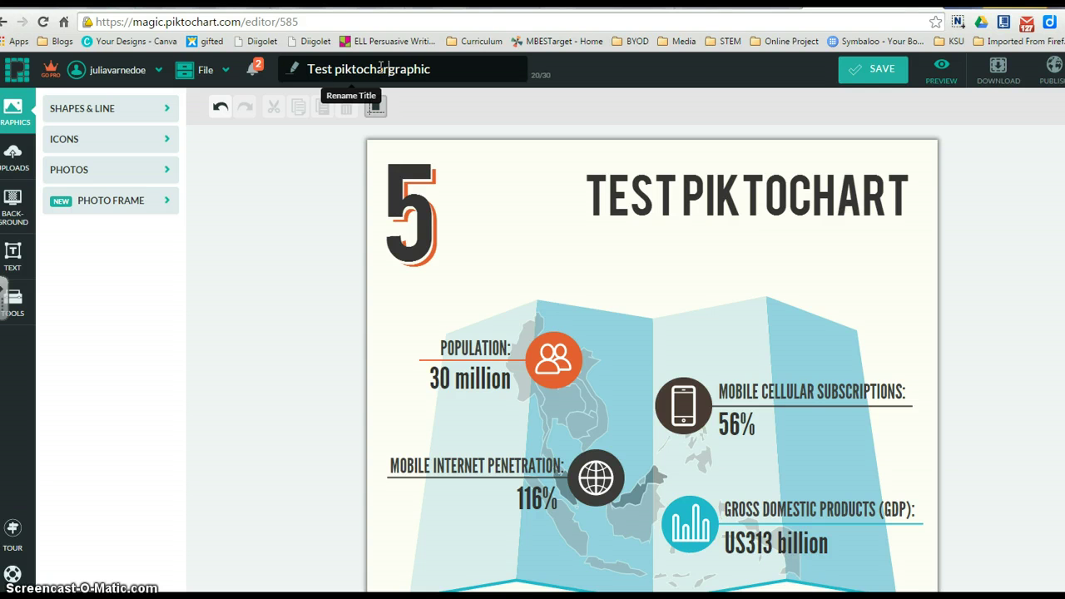
{"action": "key", "text": "Delete"}
{"action": "key", "text": "Delete"}
{"action": "key", "text": "Delete"}
{"action": "key", "text": "Delete"}
{"action": "key", "text": "Delete"}
{"action": "key", "text": "Delete"}
{"action": "key", "text": "Delete"}
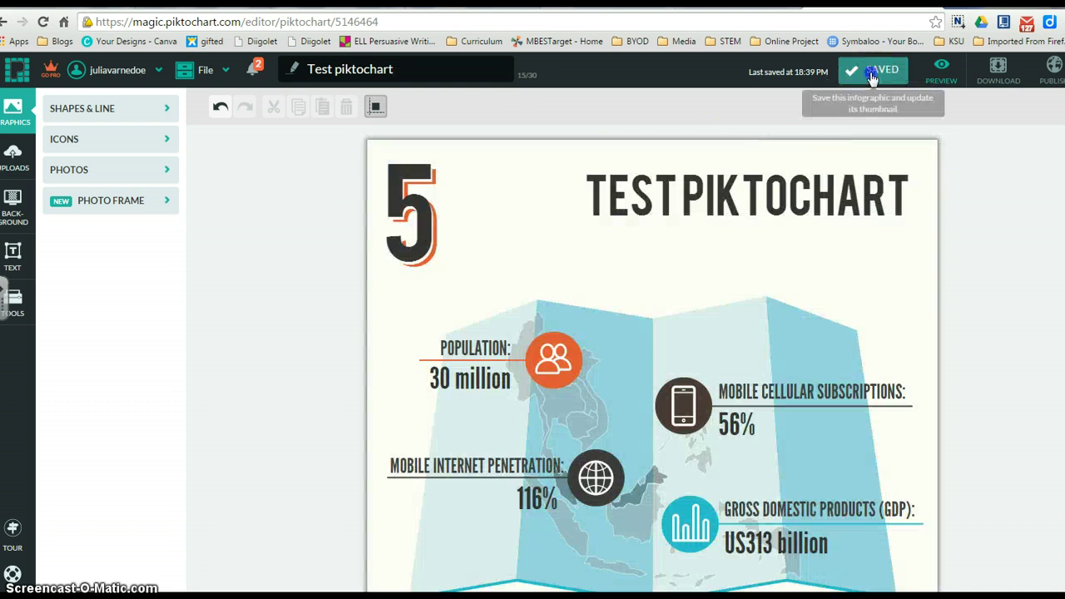
{"action": "left_click", "coordinate": [873, 69]}
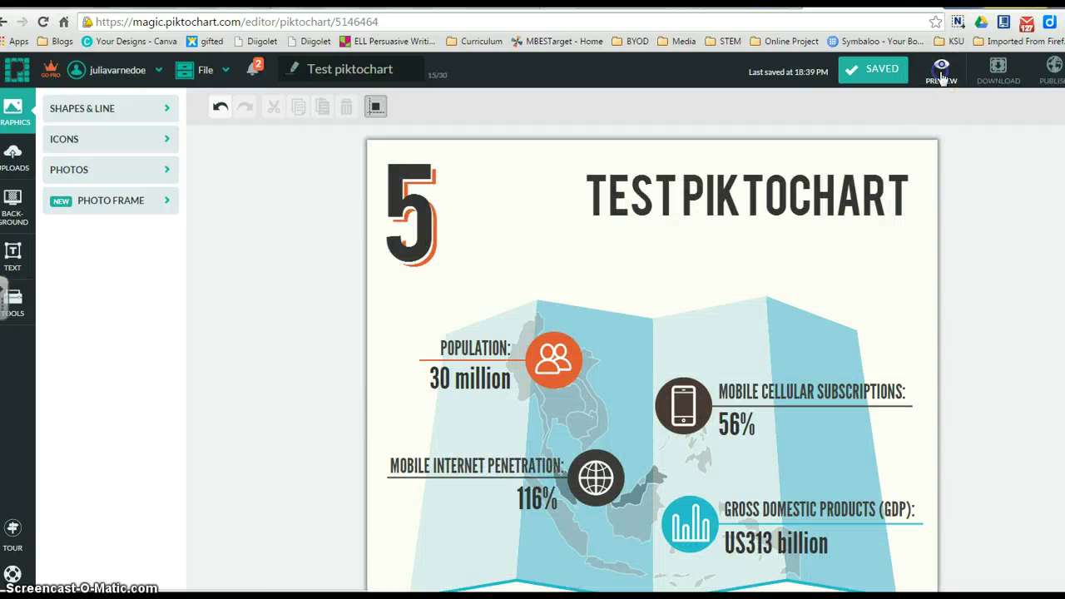
Preview the infographic, check its download options, and bring up the Publish to the Web dialog.
{"action": "left_click", "coordinate": [940, 73]}
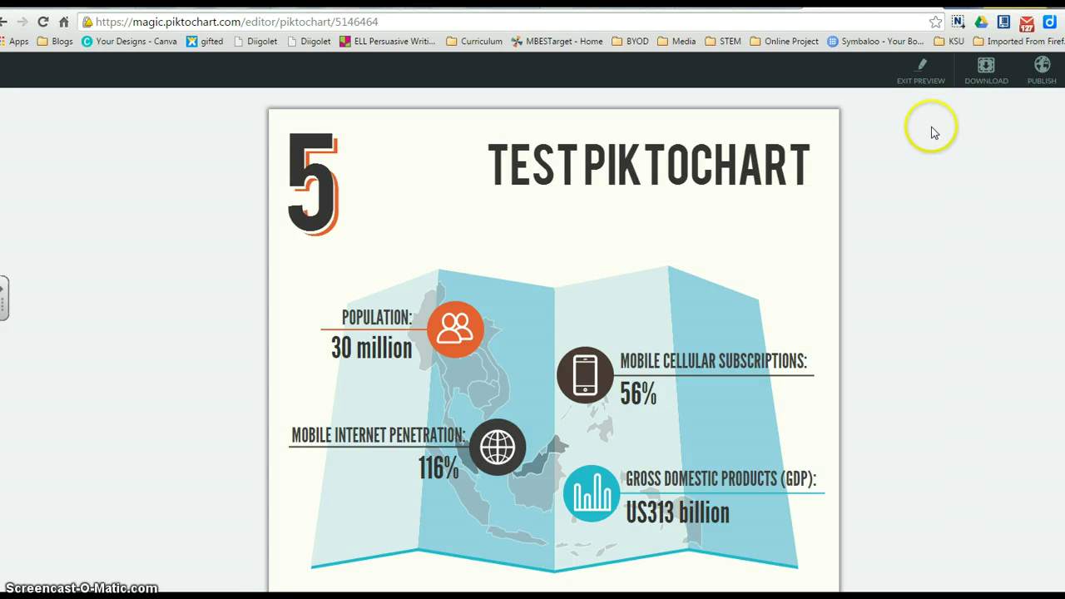
{"action": "left_click", "coordinate": [987, 75]}
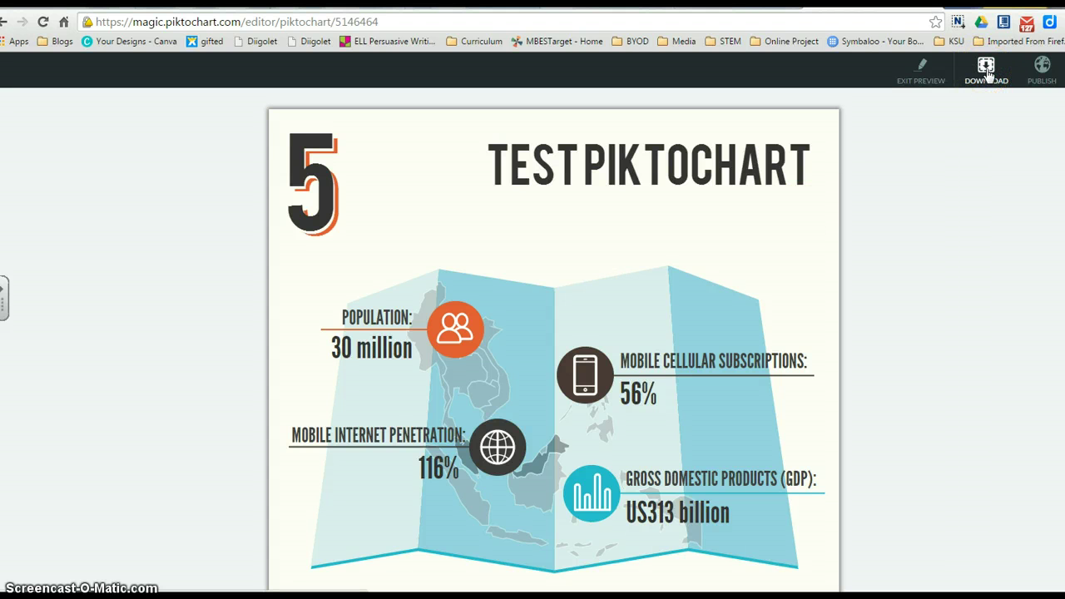
{"action": "left_click", "coordinate": [988, 75]}
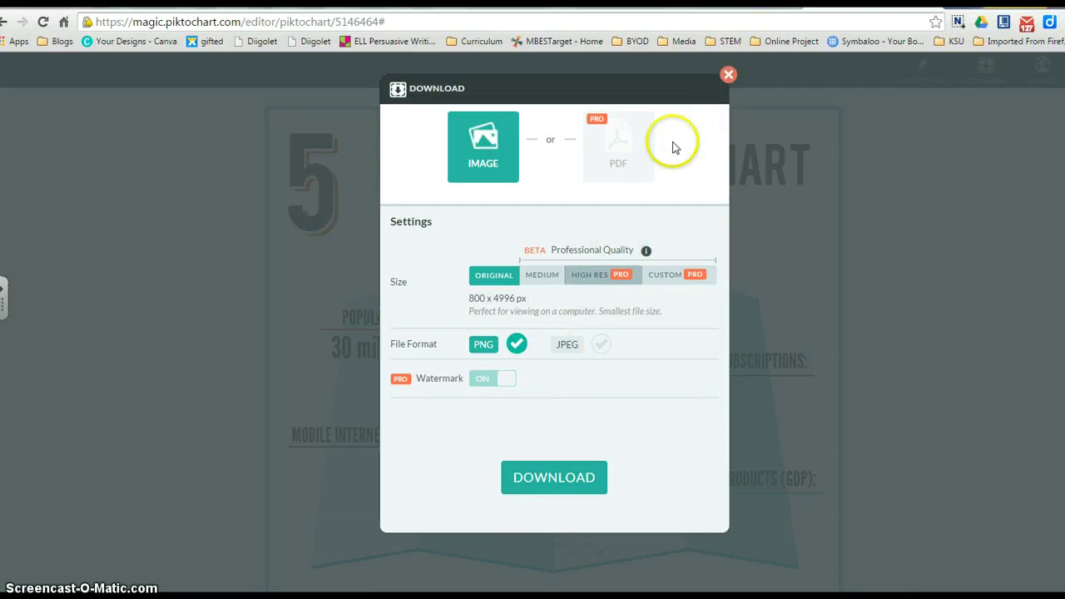
{"action": "left_click", "coordinate": [727, 74]}
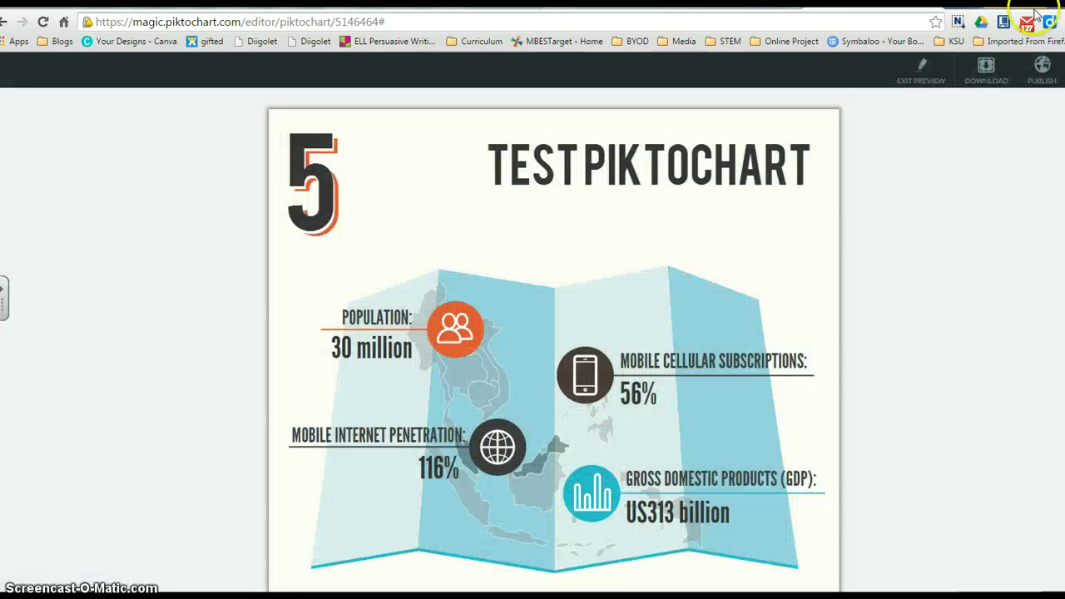
{"action": "left_click", "coordinate": [1043, 70]}
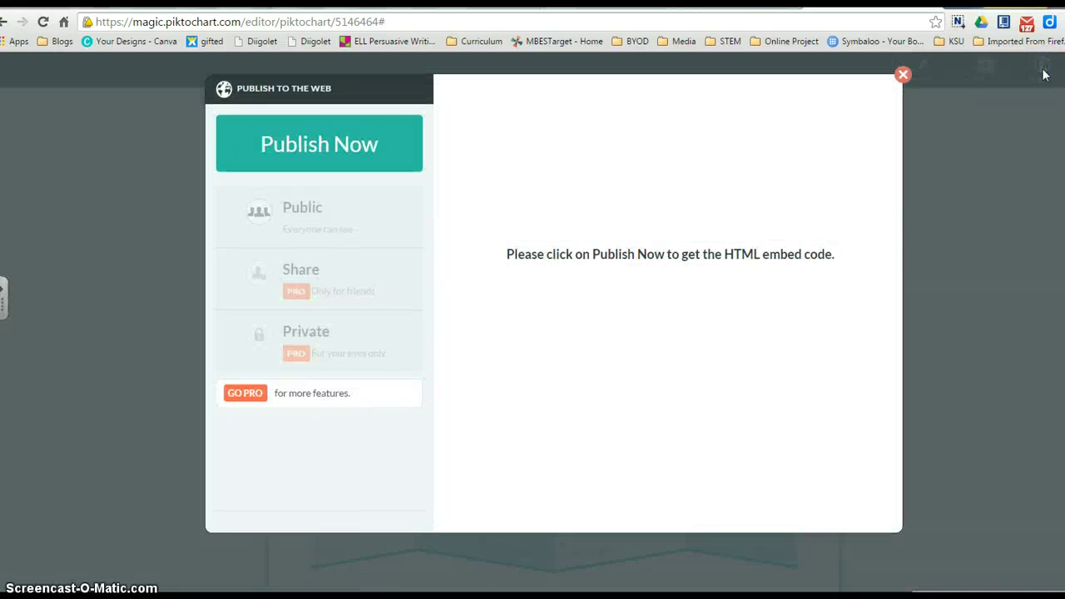
Publish the infographic publicly, copy its share URL, and return to the Google Classroom tab.
{"action": "left_click", "coordinate": [324, 148]}
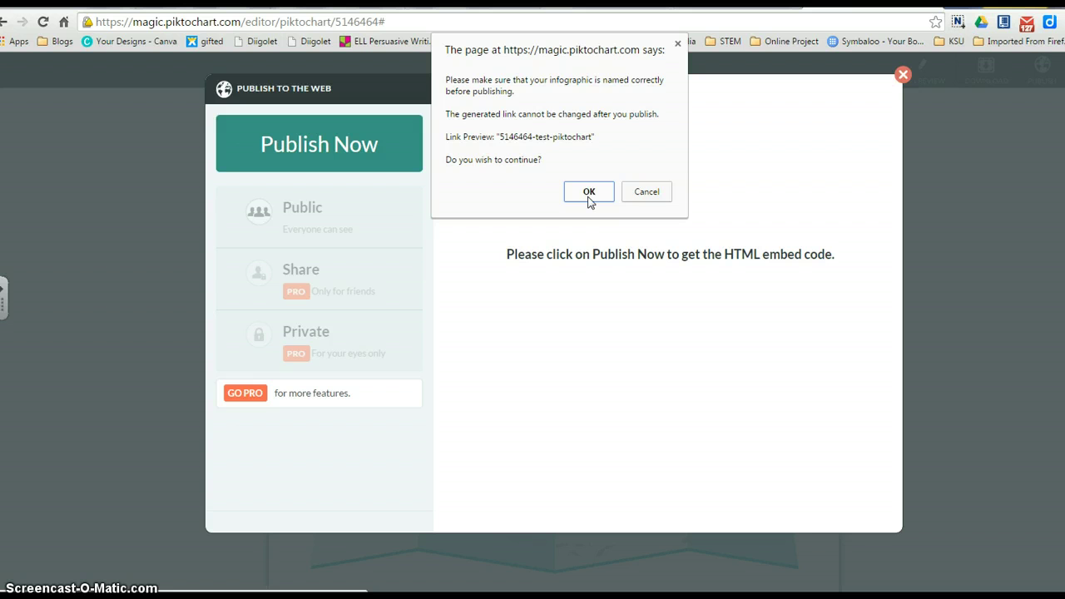
{"action": "left_click", "coordinate": [589, 196]}
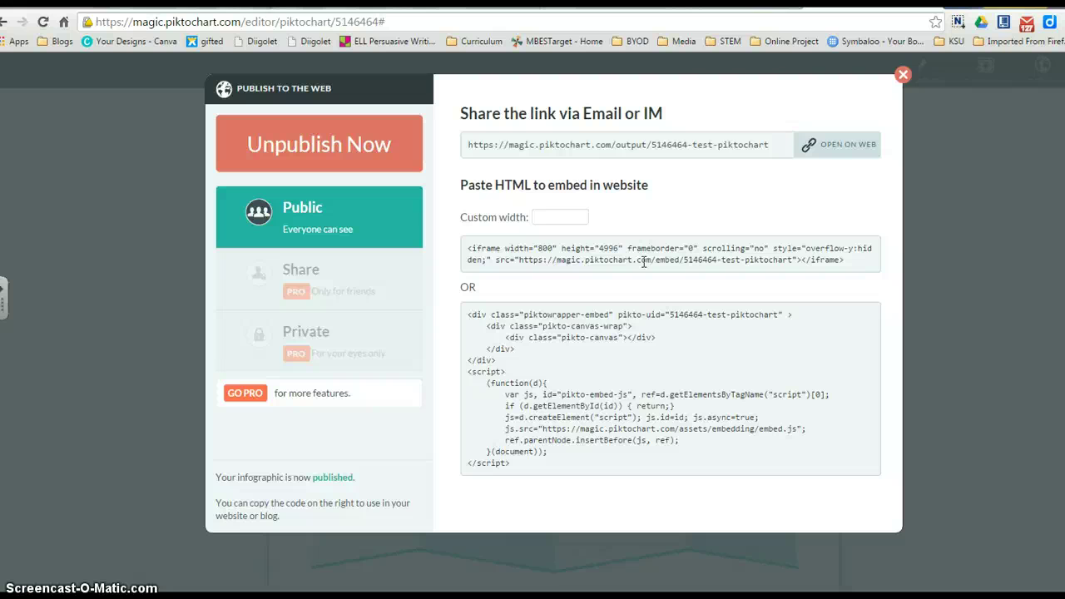
{"action": "right_click", "coordinate": [738, 147]}
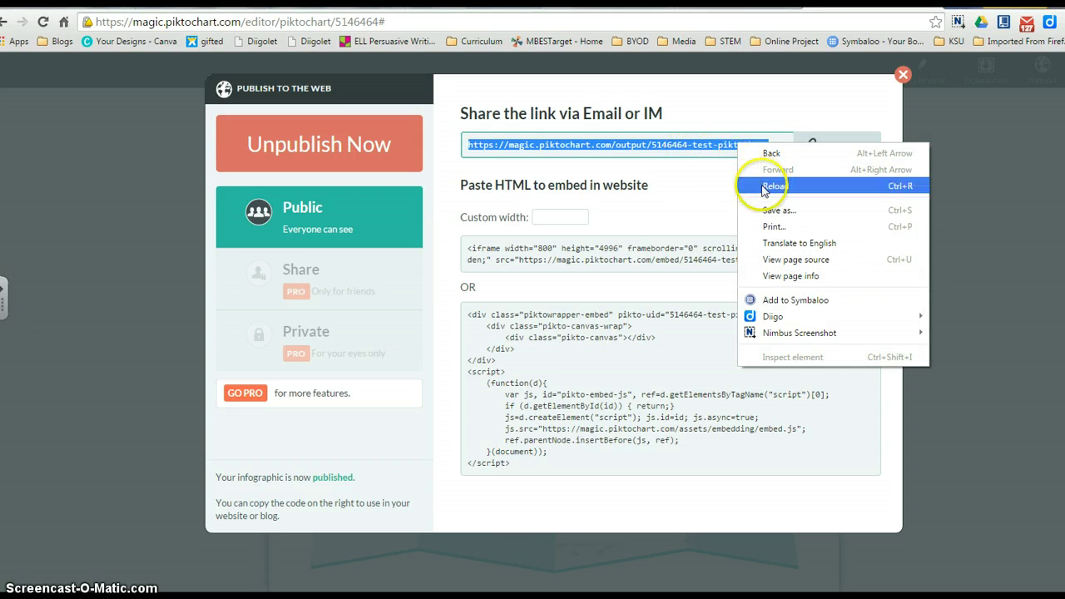
{"action": "left_click", "coordinate": [680, 148]}
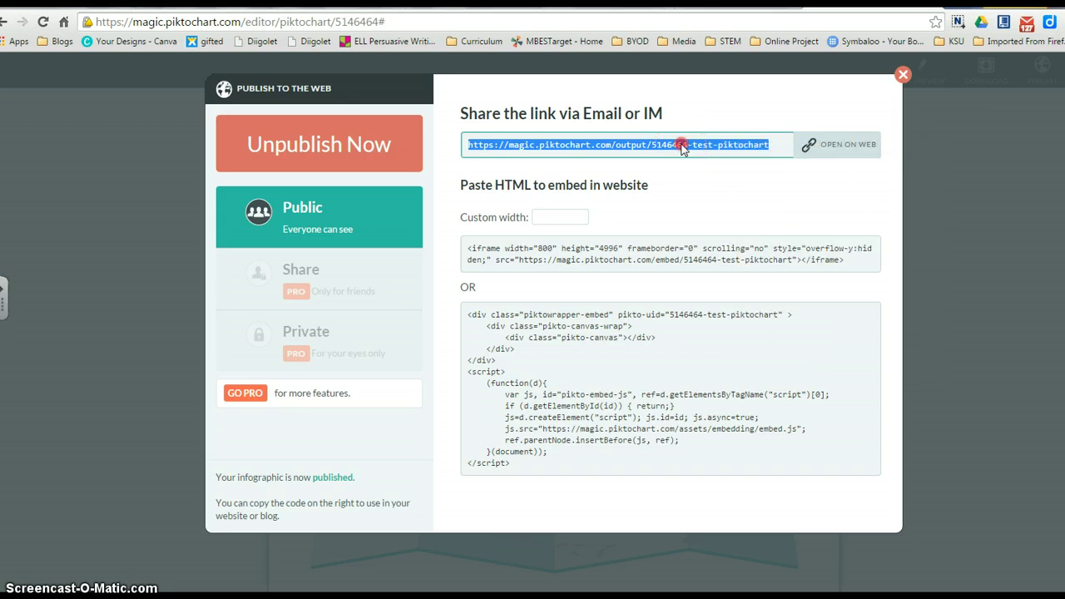
{"action": "right_click", "coordinate": [682, 145]}
{"action": "left_click", "coordinate": [708, 158]}
{"action": "left_click", "coordinate": [765, 5]}
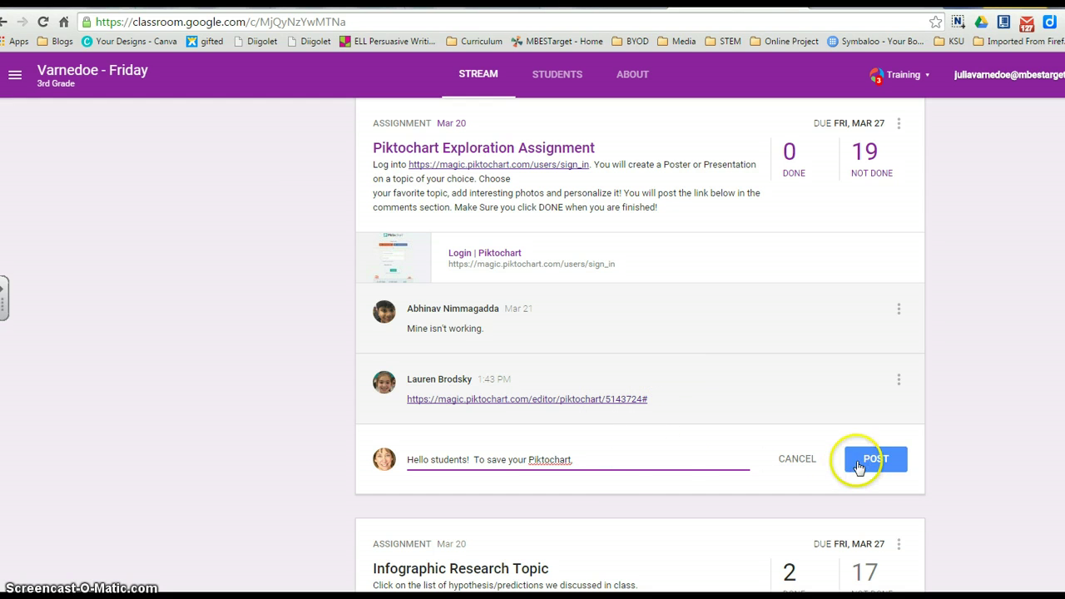
Paste the share link on a new comment line, post the comment, and open the link.
{"action": "left_click", "coordinate": [599, 468]}
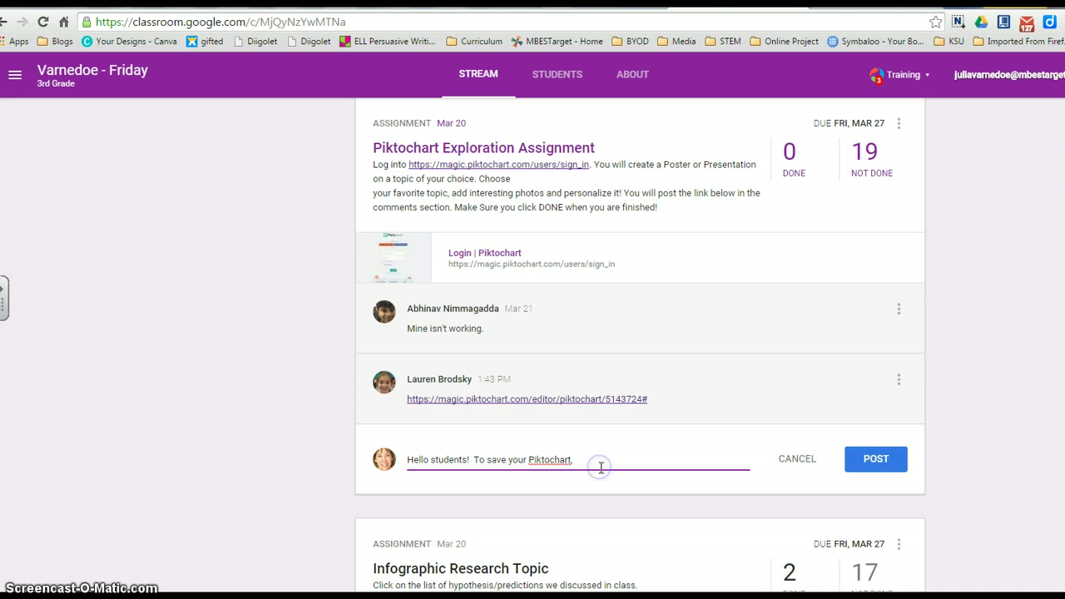
{"action": "key", "text": "Return"}
{"action": "left_click", "coordinate": [531, 487]}
{"action": "right_click", "coordinate": [530, 487]}
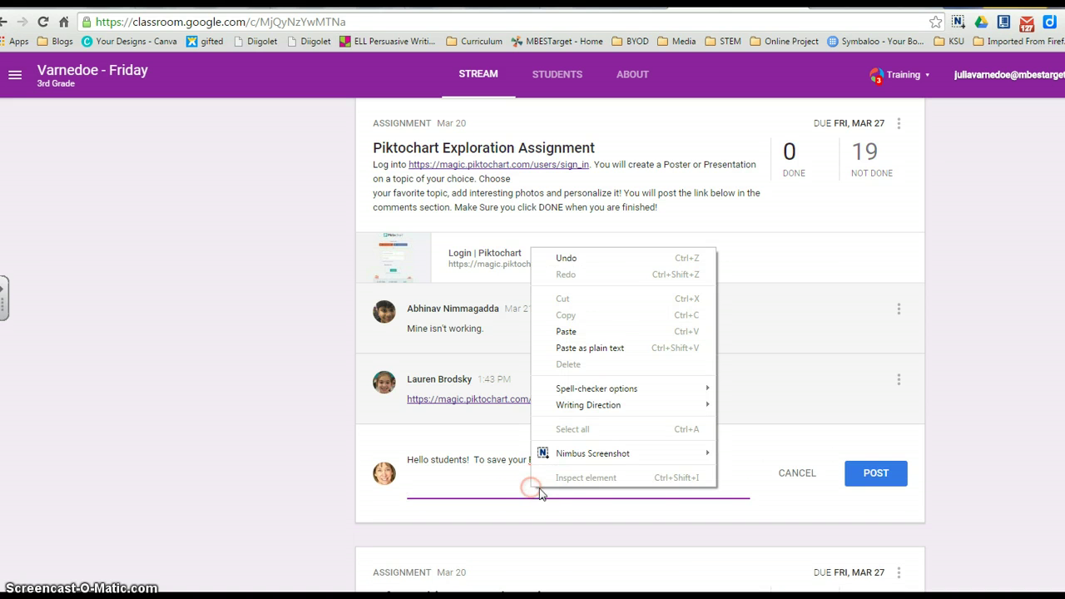
{"action": "left_click", "coordinate": [586, 333]}
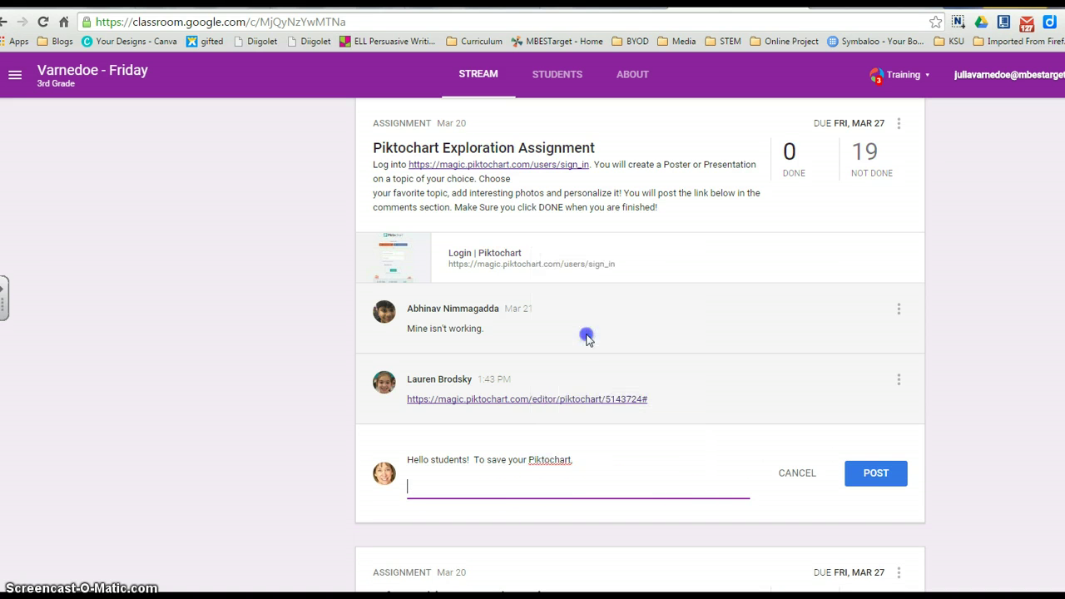
{"action": "left_click", "coordinate": [871, 474]}
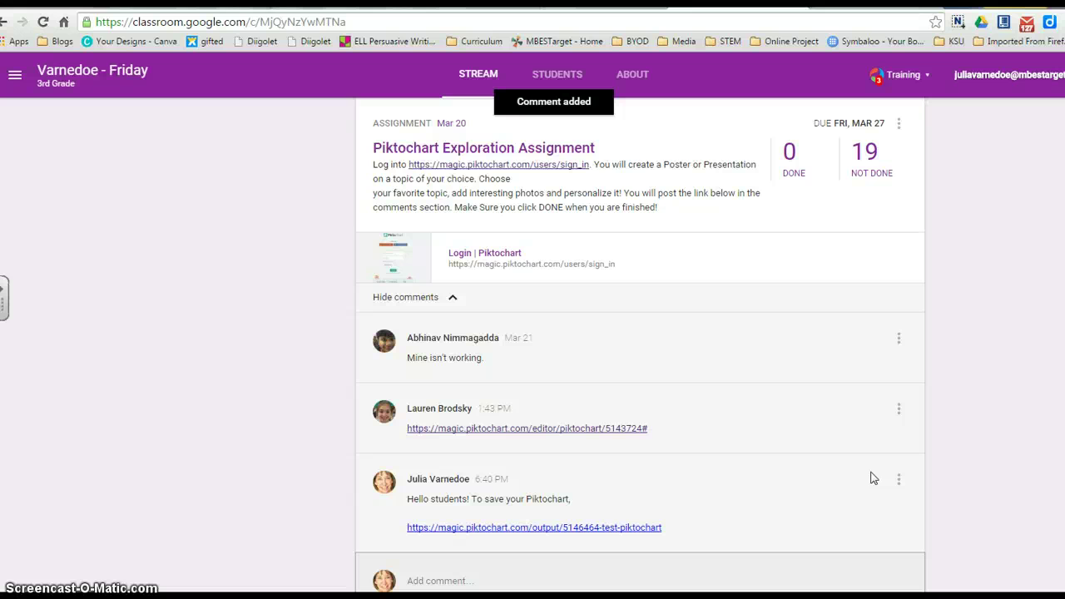
{"action": "left_click", "coordinate": [568, 528]}
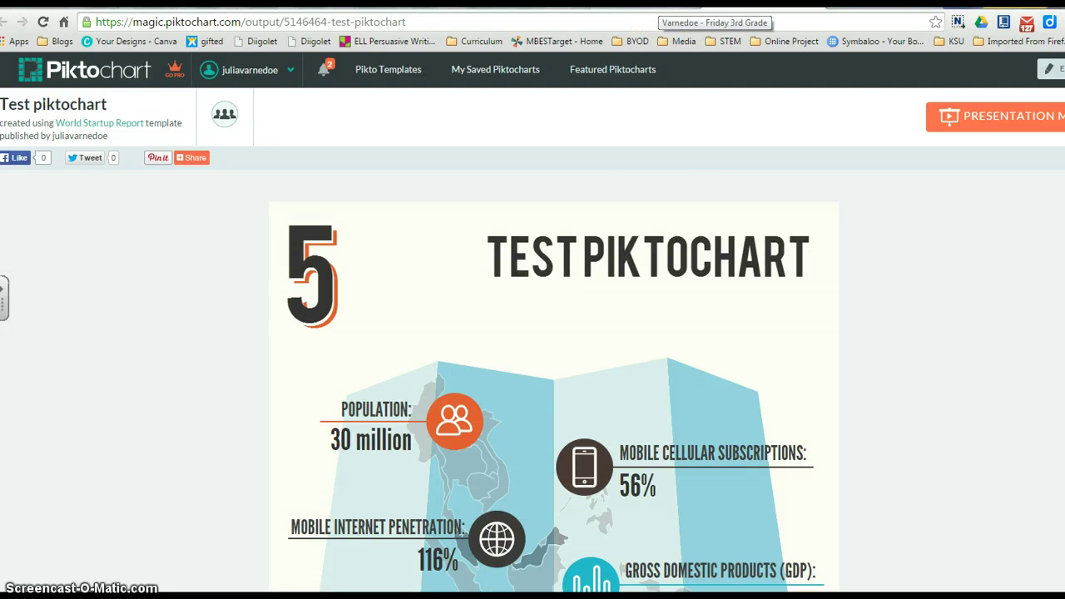
After viewing the published Test piktochart page, go back to the Google Classroom tab.
{"action": "left_click", "coordinate": [714, 8]}
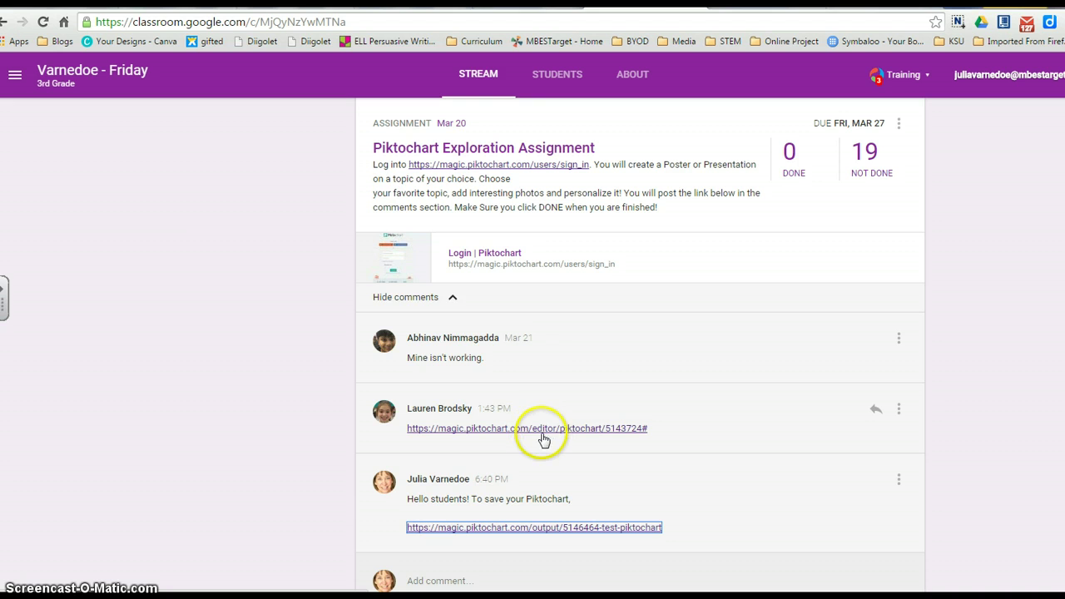
Open the classmate's Piktochart editor link posted in the Google Classroom comments.
{"action": "left_click", "coordinate": [555, 430]}
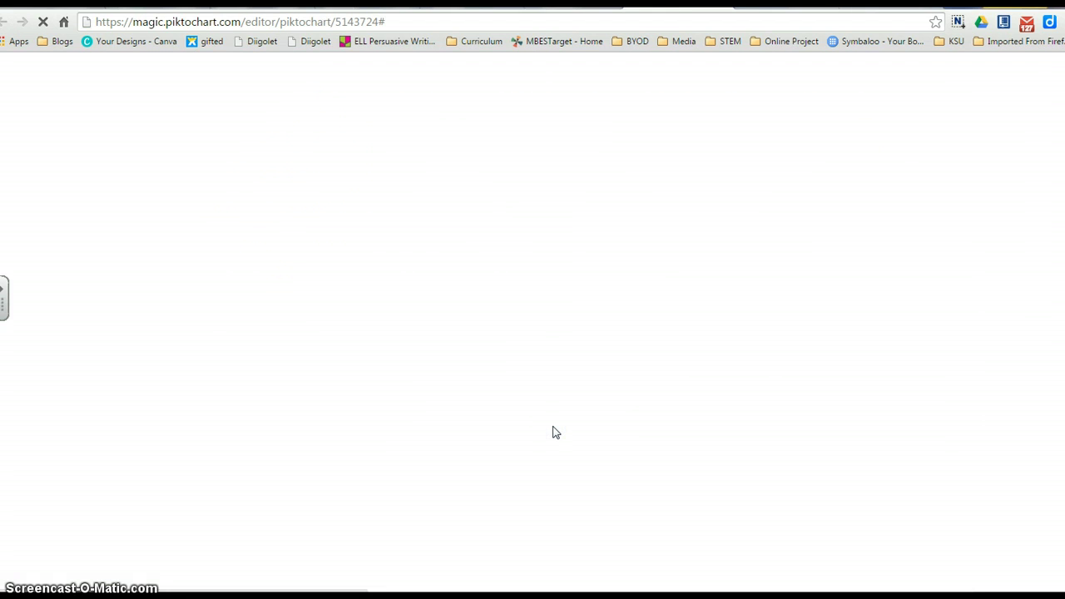